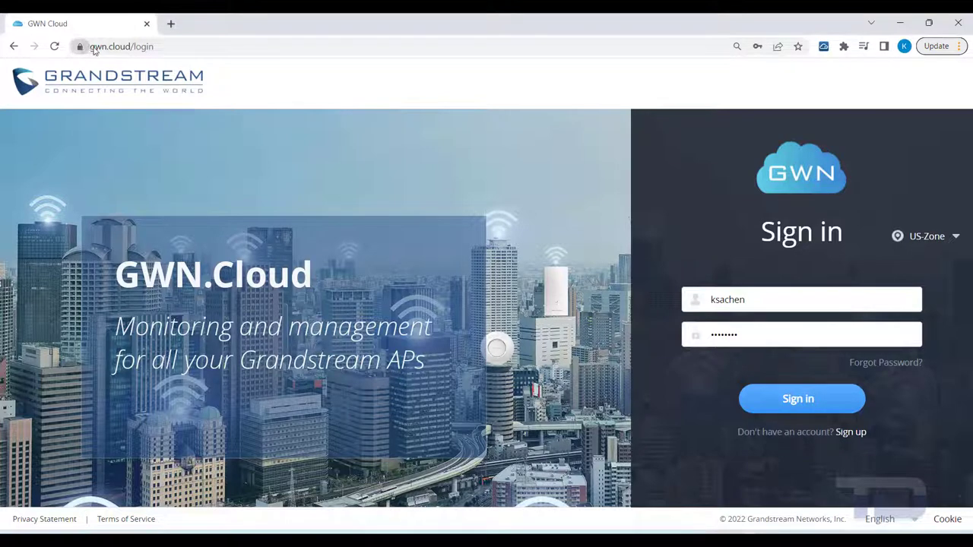
Sign in to GWN Cloud and view the Dashboard showing 2 devices and 0 clients.
{"action": "left_click", "coordinate": [94, 50]}
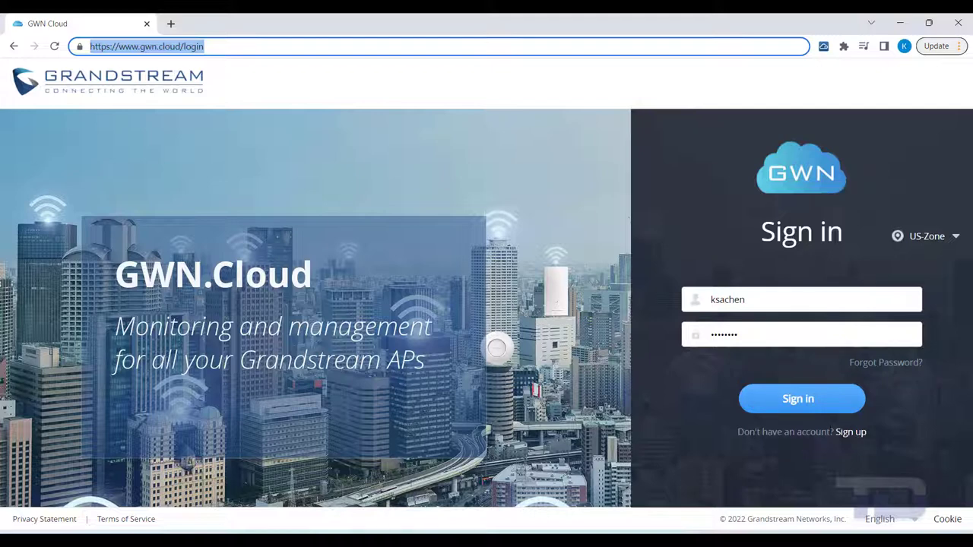
{"action": "left_click", "coordinate": [785, 405]}
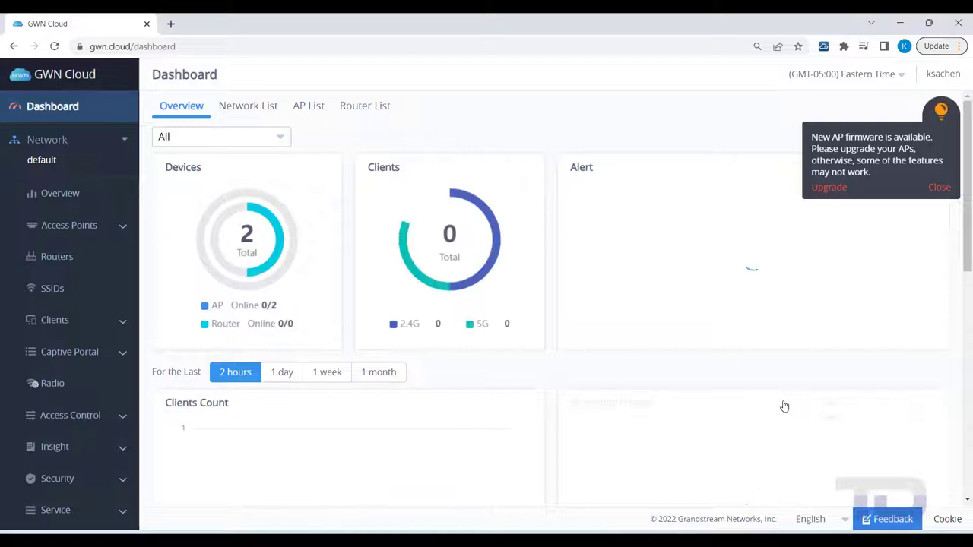
{"action": "scroll", "coordinate": [467, 336], "scroll_direction": "down", "scroll_amount": 1}
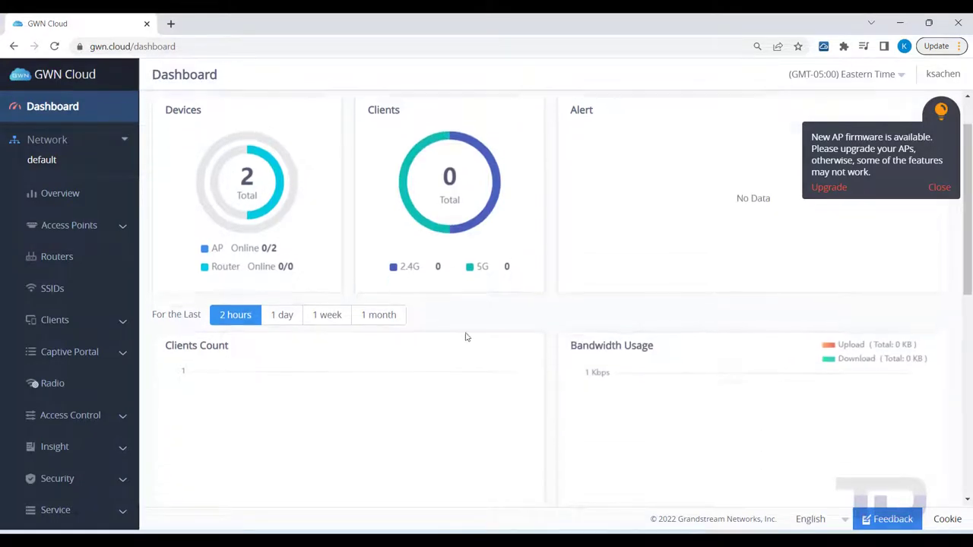
Create an uncloned network 'Test' with the default United States country and Eastern Time zone.
{"action": "left_click", "coordinate": [47, 161]}
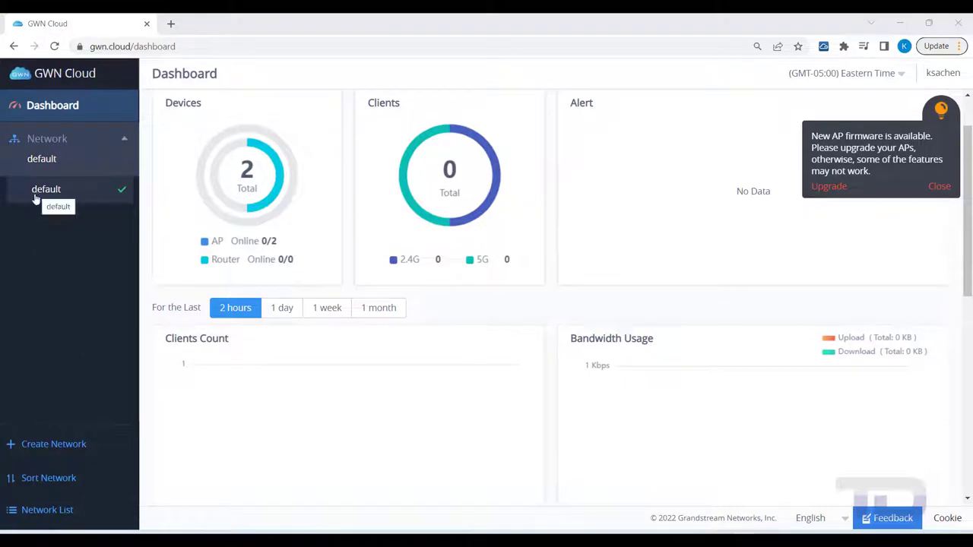
{"action": "left_click", "coordinate": [47, 445]}
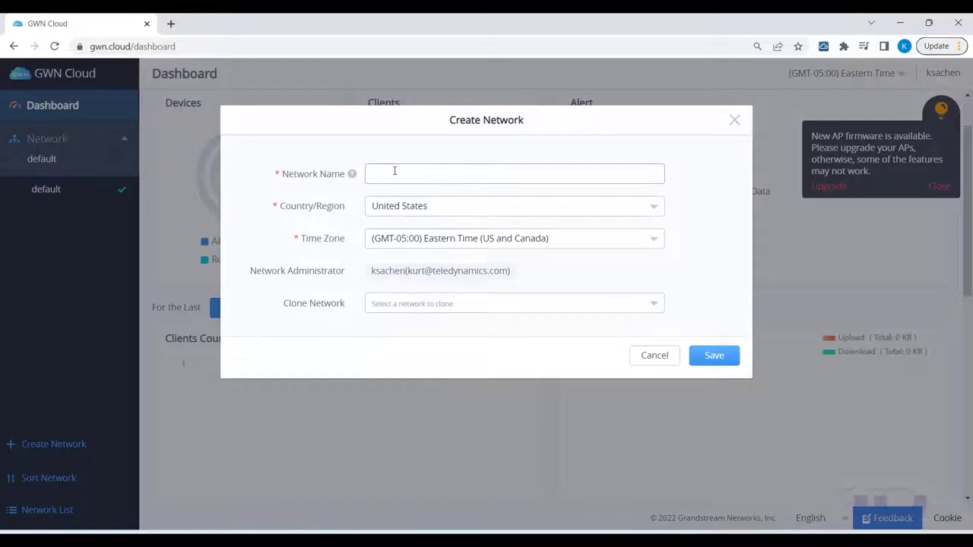
{"action": "type", "text": "T"}
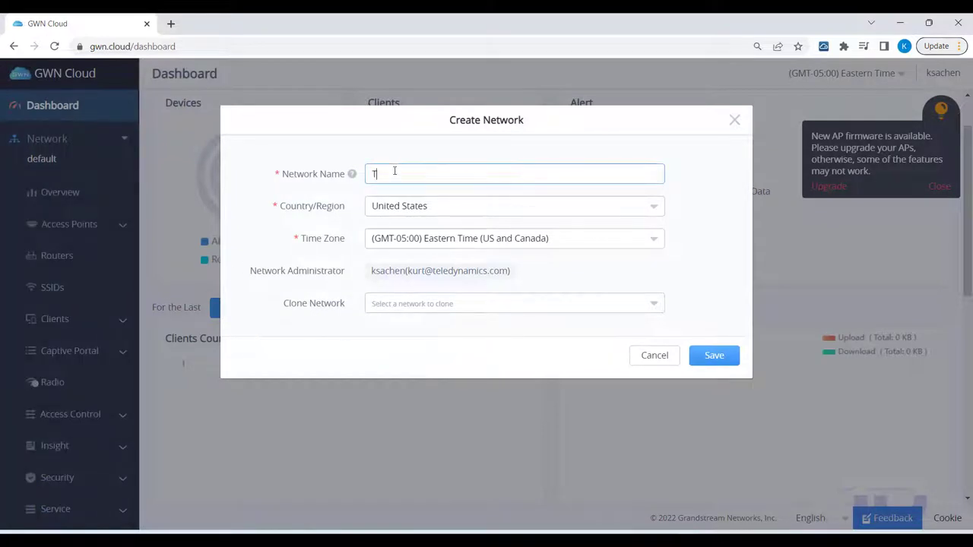
{"action": "type", "text": "est"}
{"action": "key", "text": "Tab"}
{"action": "key", "text": "Tab"}
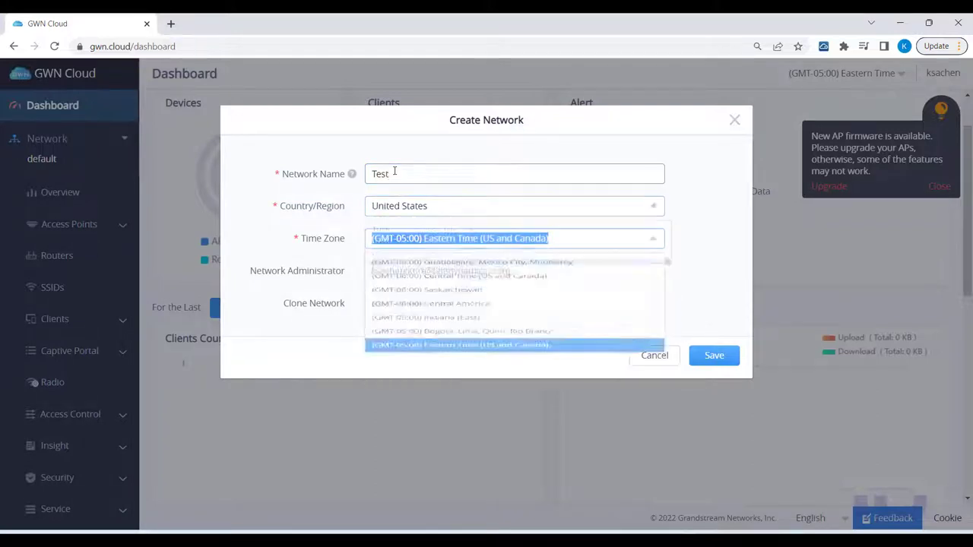
{"action": "key", "text": "Tab"}
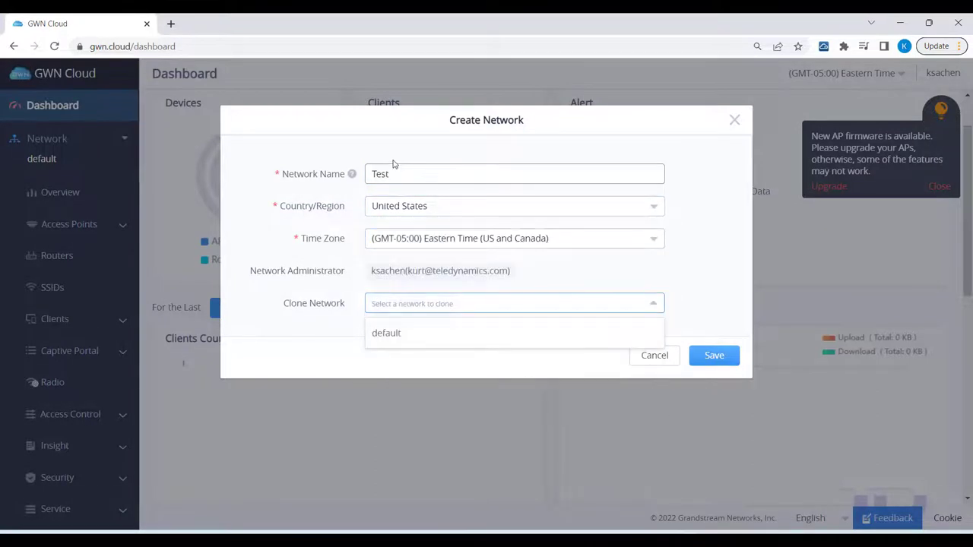
{"action": "left_click", "coordinate": [682, 318]}
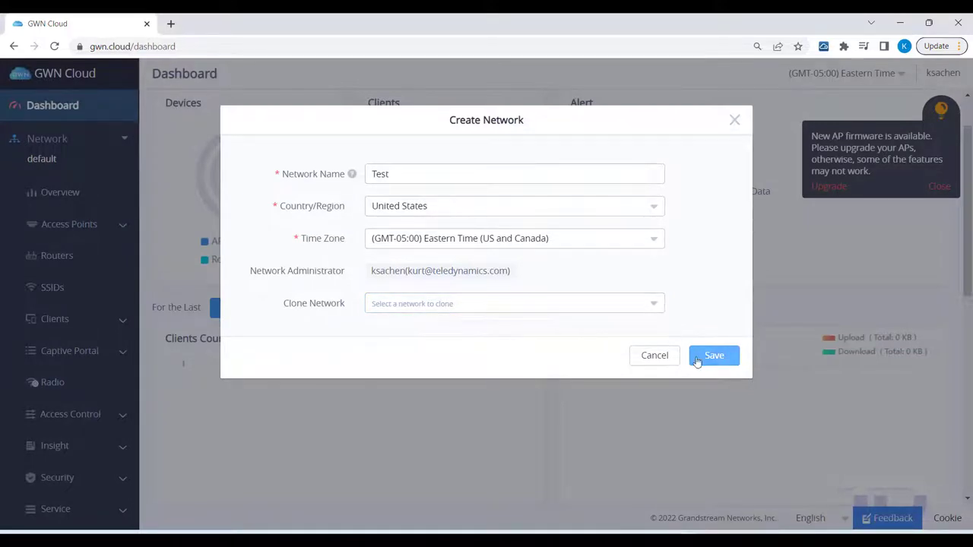
{"action": "left_click", "coordinate": [703, 356]}
{"action": "mouse_move", "coordinate": [76, 185]}
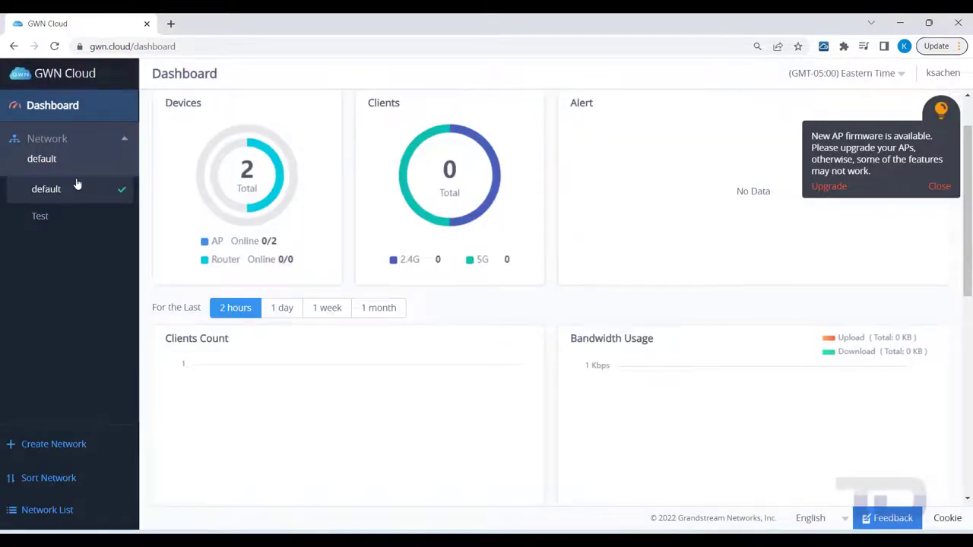
Switch to the Test network and go to its Access Points configuration page.
{"action": "left_click", "coordinate": [40, 216]}
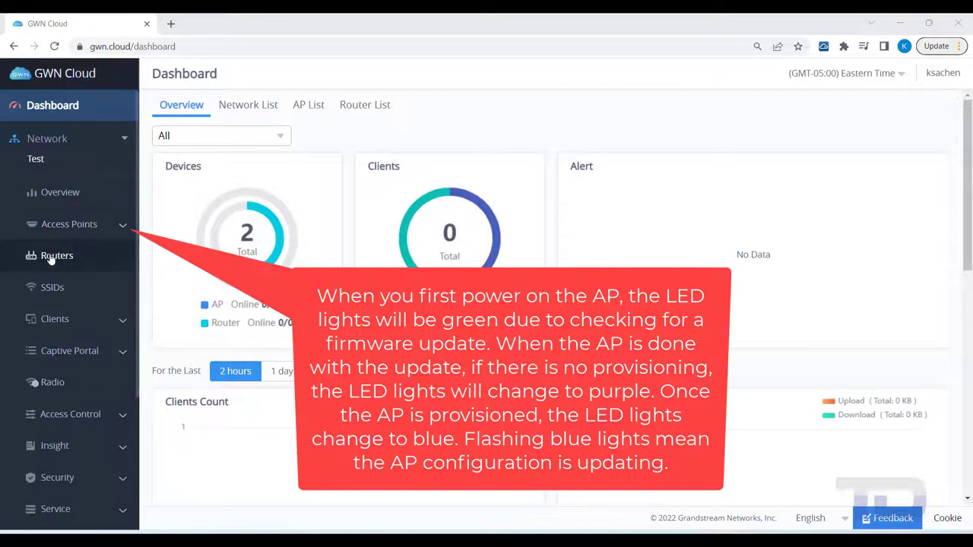
{"action": "left_click", "coordinate": [65, 227]}
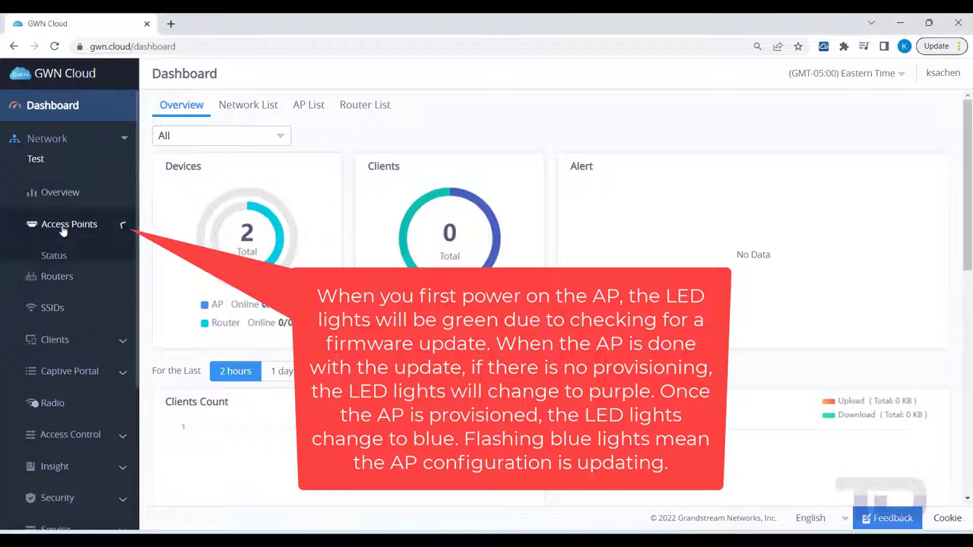
{"action": "left_click", "coordinate": [60, 295]}
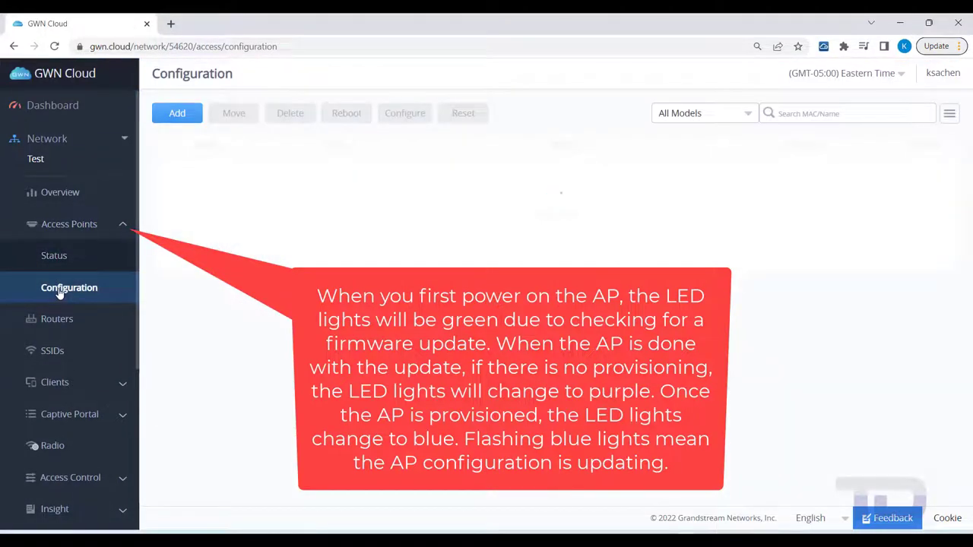
Add the GWN7664 access point named 7664 with its MAC address and password.
{"action": "left_click", "coordinate": [182, 114]}
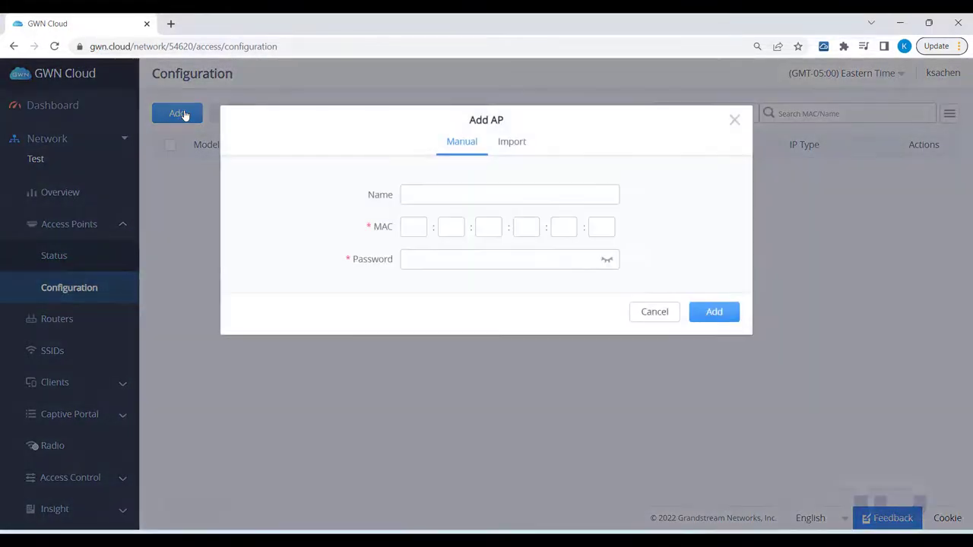
{"action": "left_click", "coordinate": [416, 196]}
{"action": "type", "text": "7064"}
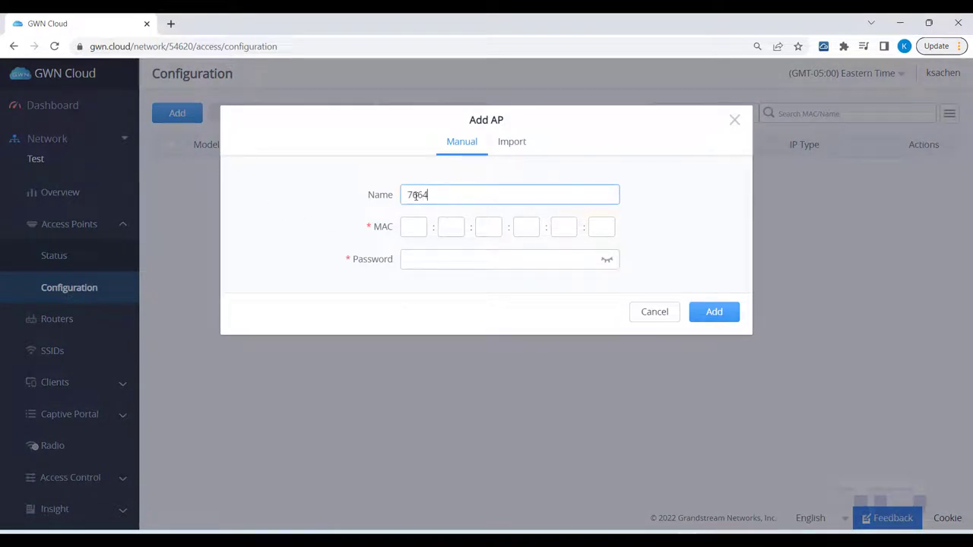
{"action": "key", "text": "Tab"}
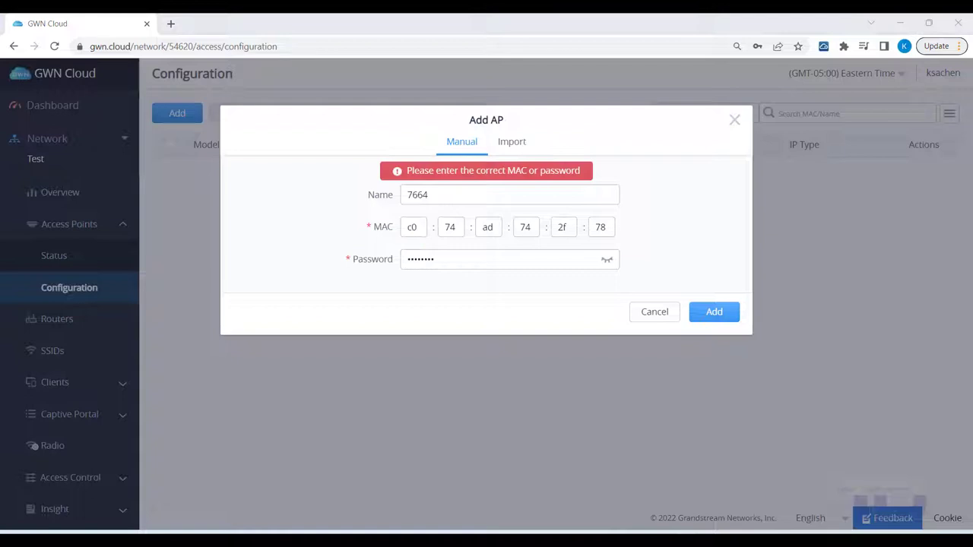
{"action": "left_click", "coordinate": [562, 262]}
{"action": "left_click", "coordinate": [717, 314]}
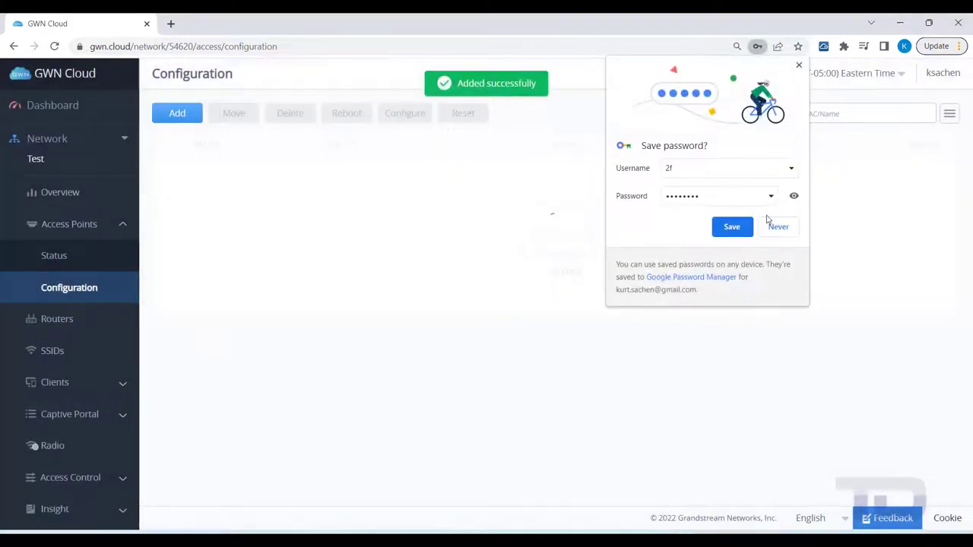
{"action": "left_click", "coordinate": [799, 65]}
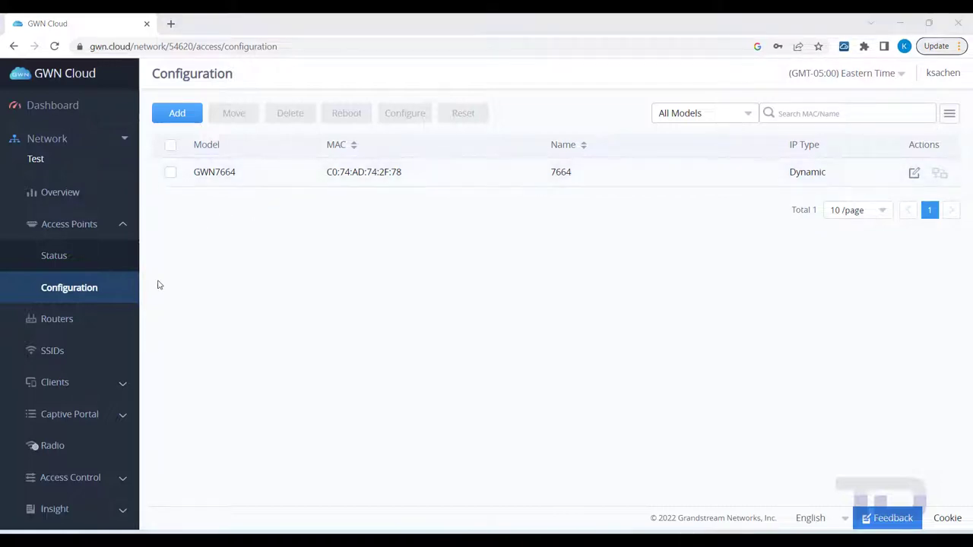
Edit the GWN-Cloud SSID and replace its pre-shared key with a new passphrase.
{"action": "left_click", "coordinate": [46, 352]}
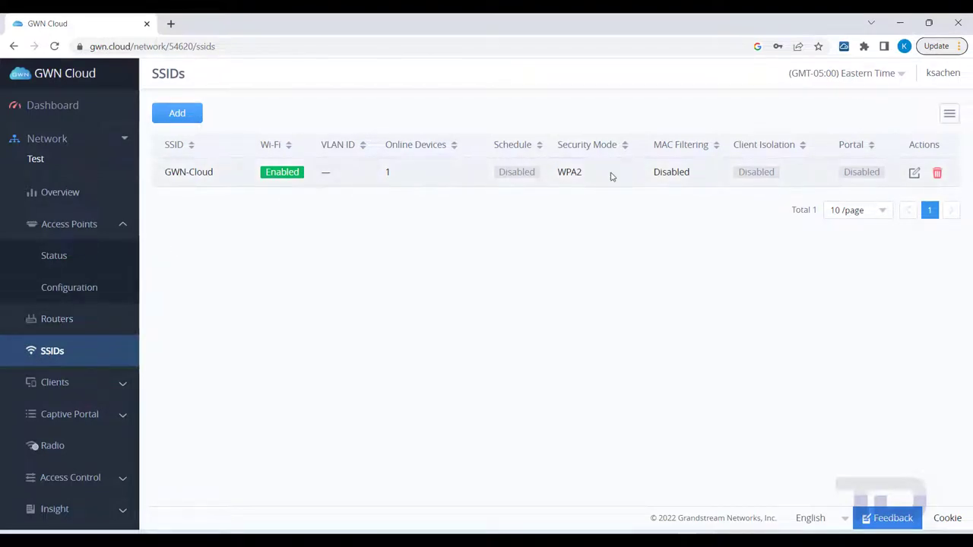
{"action": "left_click", "coordinate": [914, 175]}
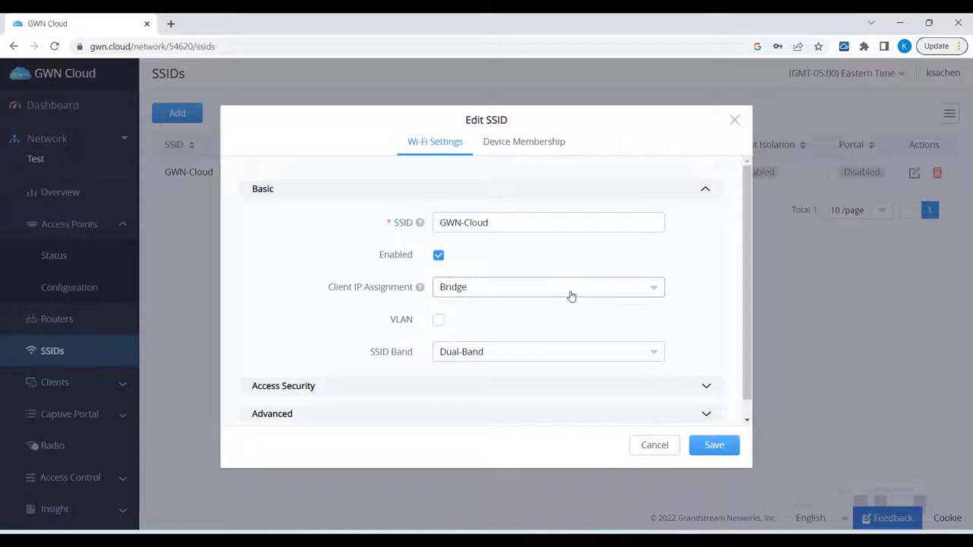
{"action": "scroll", "coordinate": [572, 296], "scroll_direction": "down", "scroll_amount": 1}
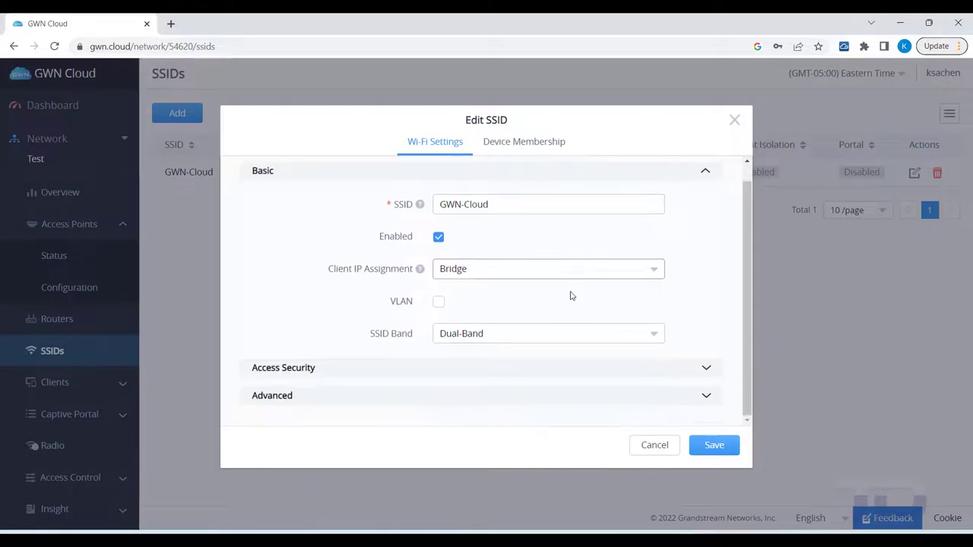
{"action": "left_click", "coordinate": [705, 368]}
{"action": "scroll", "coordinate": [529, 376], "scroll_direction": "down", "scroll_amount": 3}
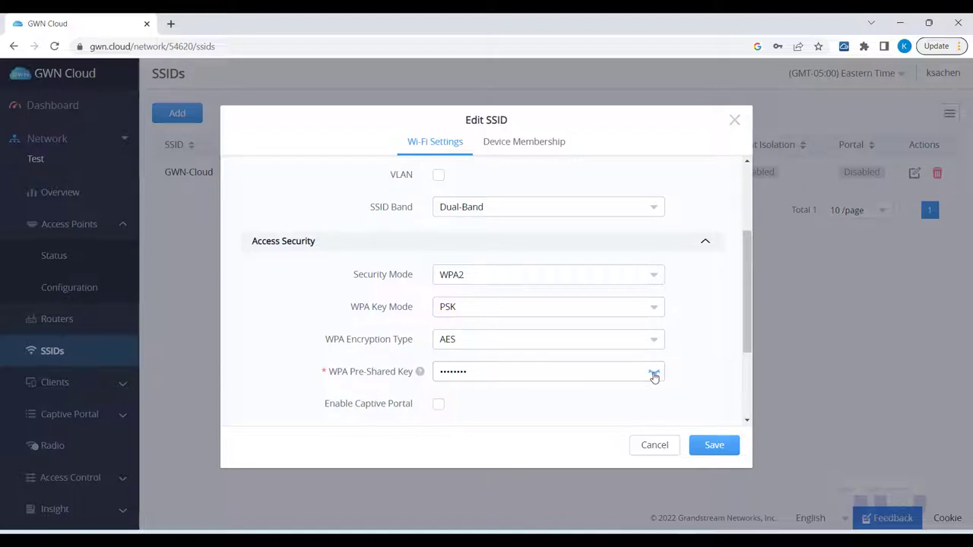
{"action": "left_click_drag", "start_coordinate": [653, 373], "coordinate": [331, 374]}
{"action": "type", "text": "abcdefghijkl"}
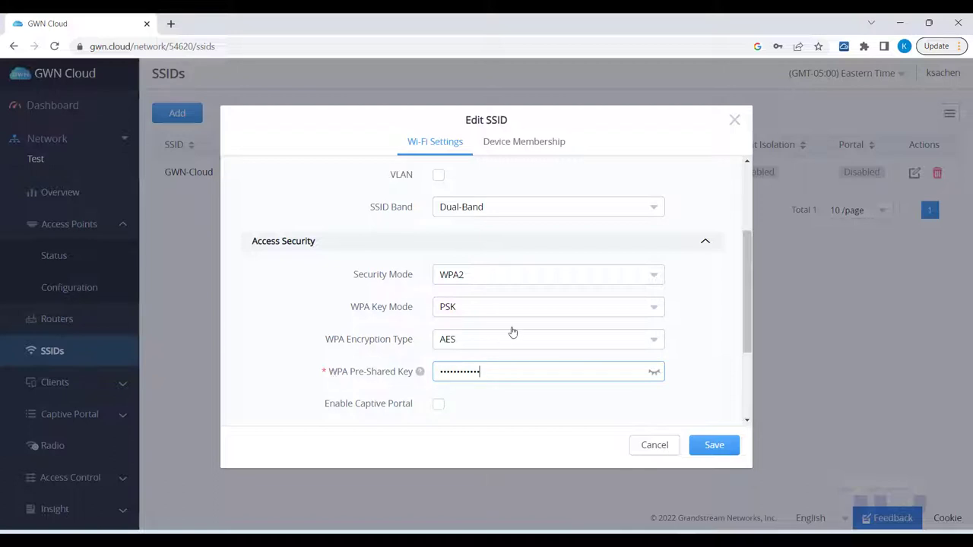
Review the advanced SSID settings and save GWN-Cloud with WPA2 security enabled.
{"action": "scroll", "coordinate": [535, 347], "scroll_direction": "down", "scroll_amount": 1}
{"action": "scroll", "coordinate": [535, 350], "scroll_direction": "down", "scroll_amount": 1}
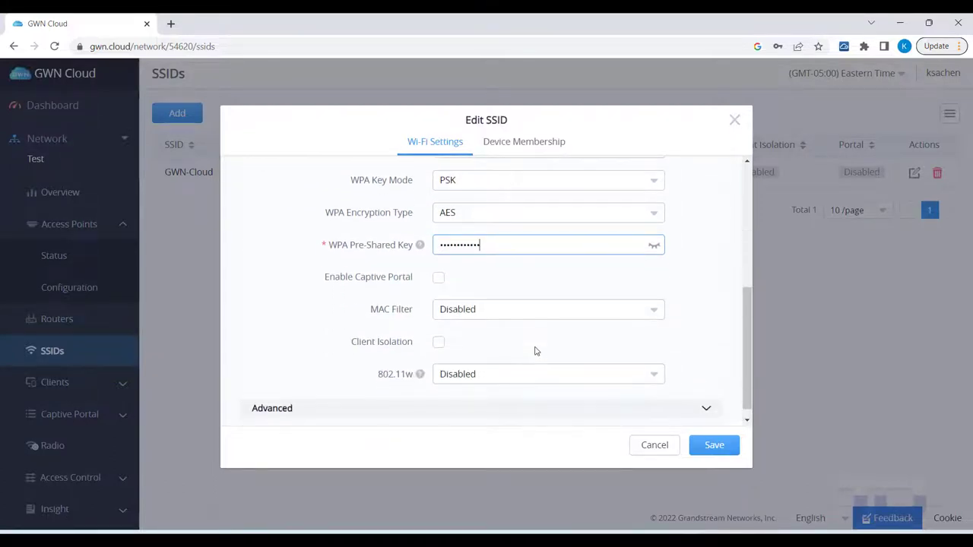
{"action": "scroll", "coordinate": [534, 350], "scroll_direction": "down", "scroll_amount": 1}
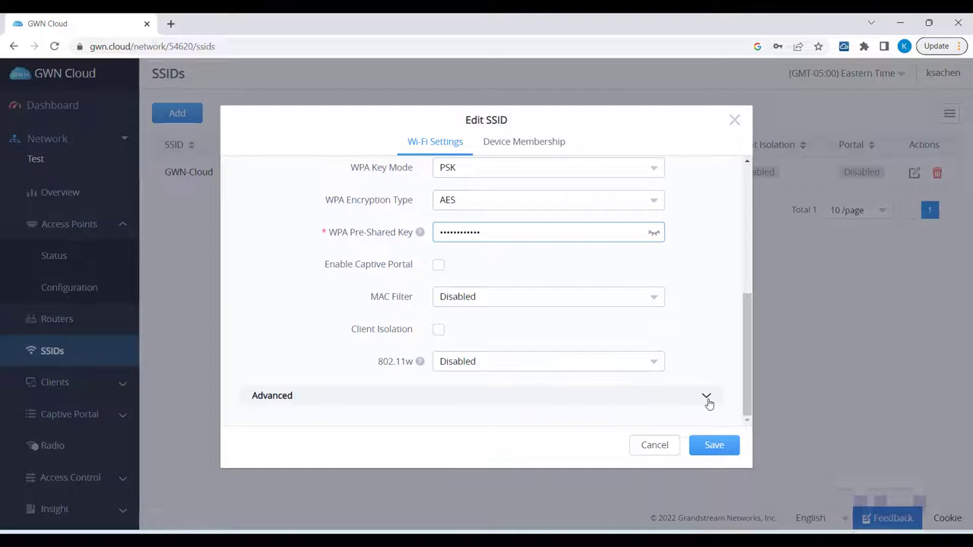
{"action": "left_click", "coordinate": [707, 401]}
{"action": "scroll", "coordinate": [641, 374], "scroll_direction": "down", "scroll_amount": 3}
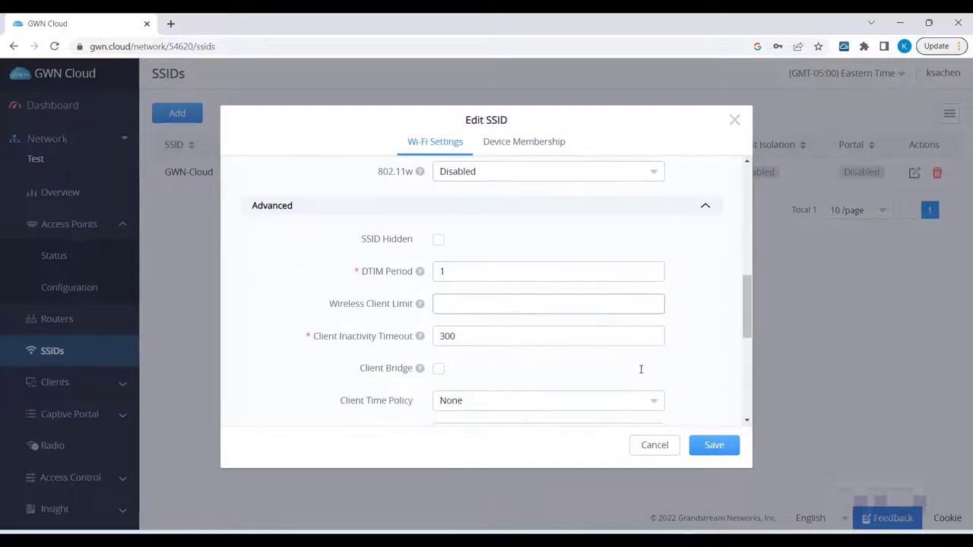
{"action": "scroll", "coordinate": [641, 371], "scroll_direction": "down", "scroll_amount": 2}
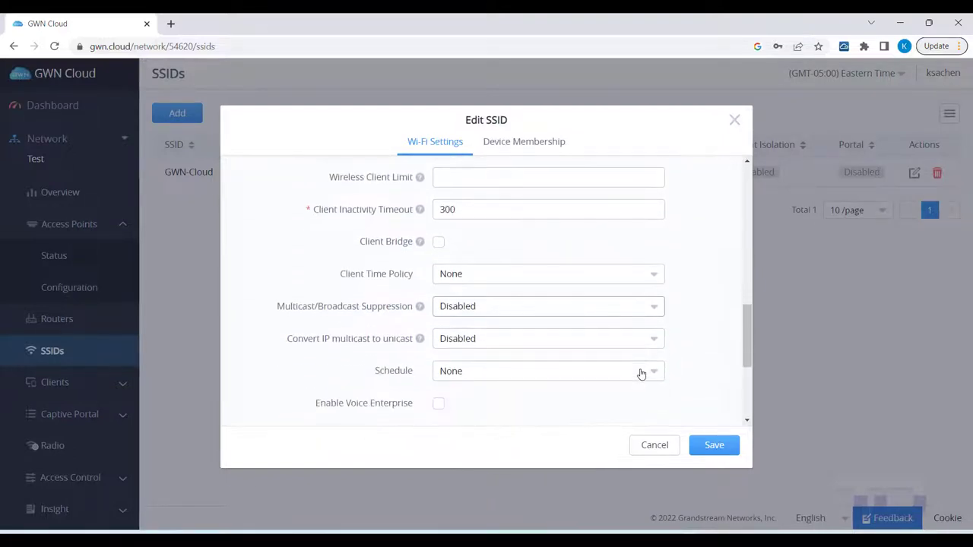
{"action": "scroll", "coordinate": [641, 373], "scroll_direction": "down", "scroll_amount": 3}
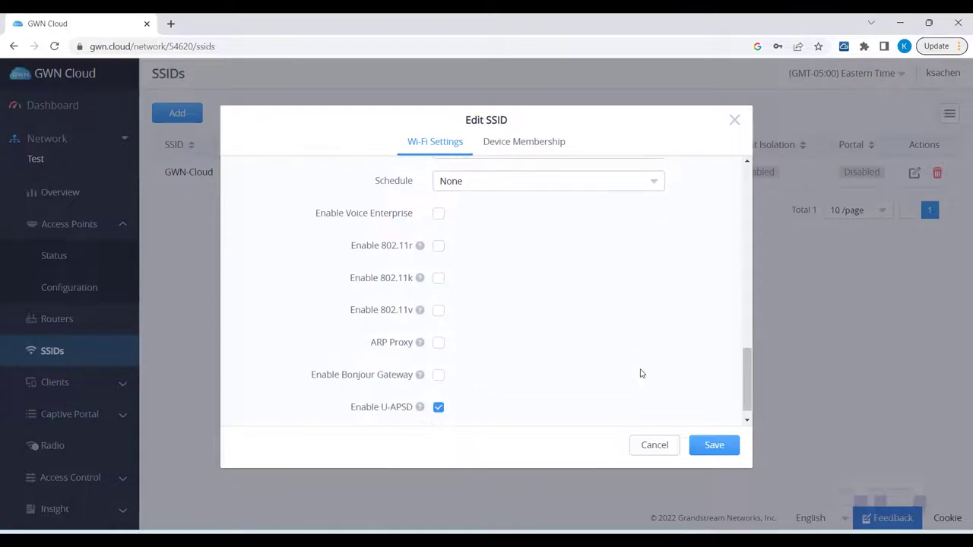
{"action": "left_click", "coordinate": [709, 446]}
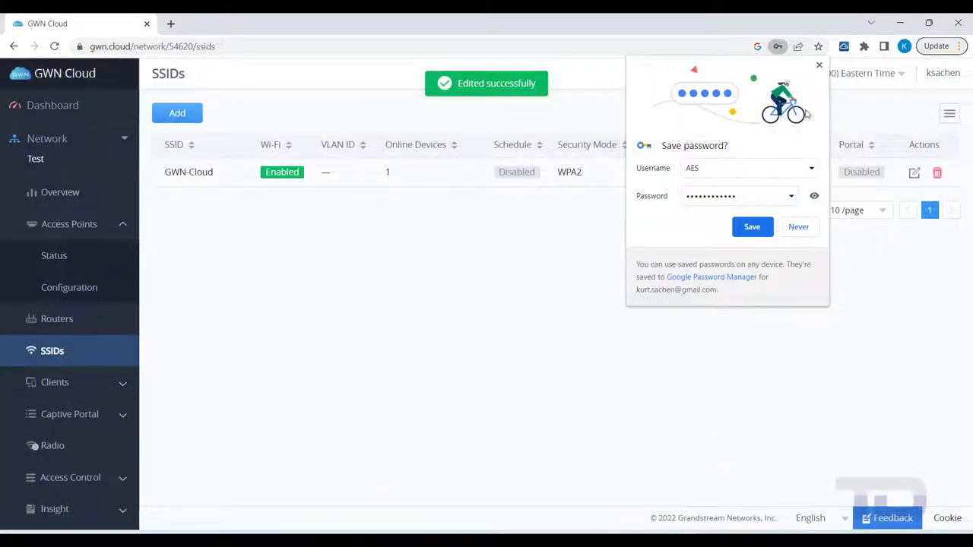
{"action": "left_click", "coordinate": [819, 65]}
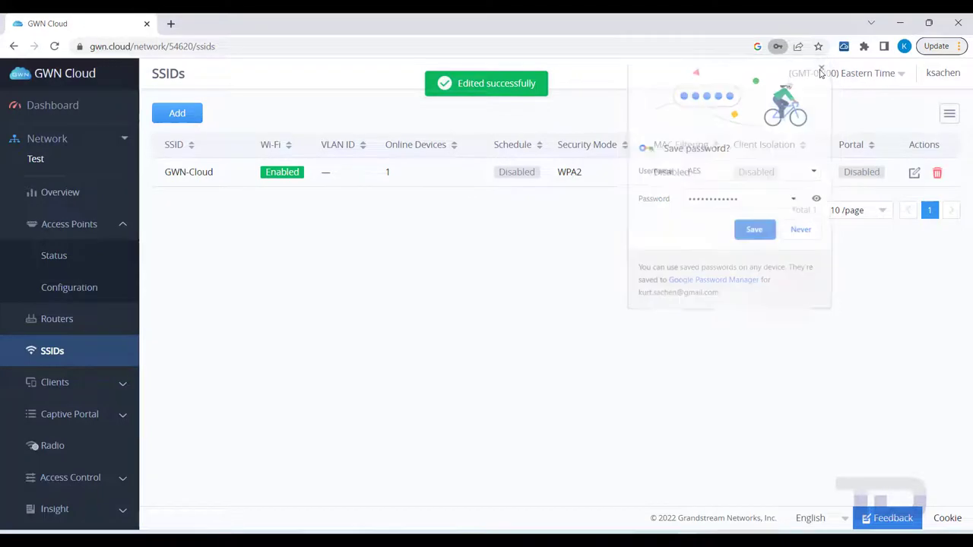
Add the GWN7660 access point named 7660 with MAC C0:74:AD:AC:CB:74 and its password.
{"action": "left_click", "coordinate": [67, 295]}
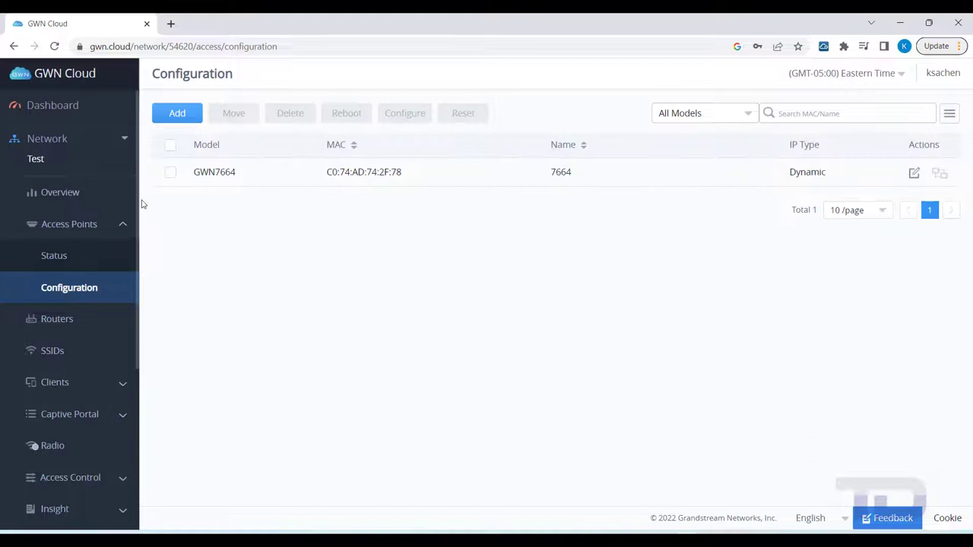
{"action": "left_click", "coordinate": [177, 114]}
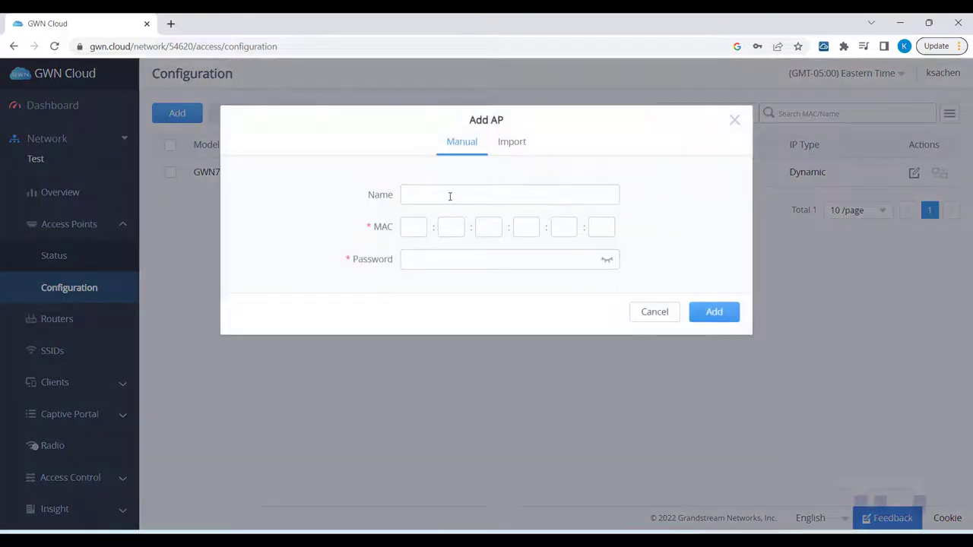
{"action": "left_click", "coordinate": [446, 194]}
{"action": "type", "text": "7660"}
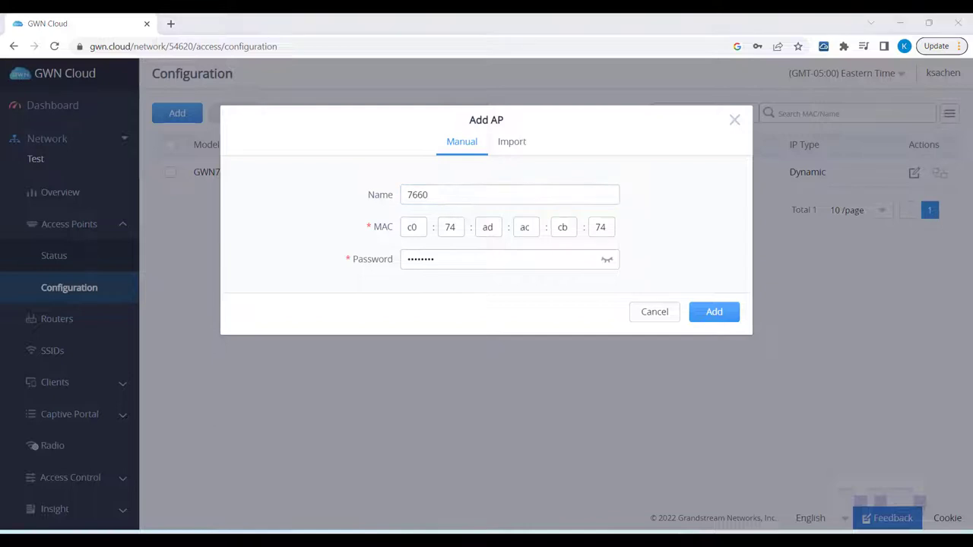
{"action": "left_click", "coordinate": [724, 314]}
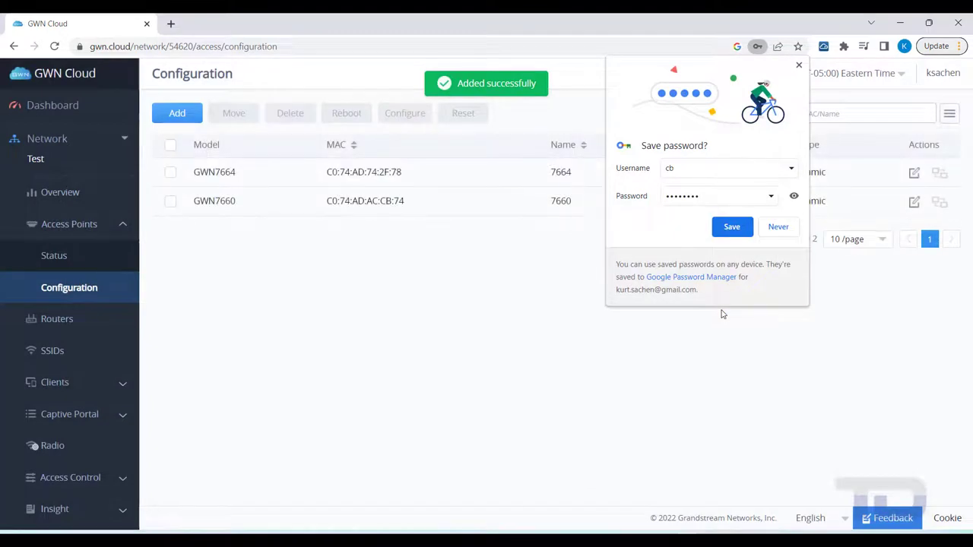
{"action": "left_click", "coordinate": [798, 66]}
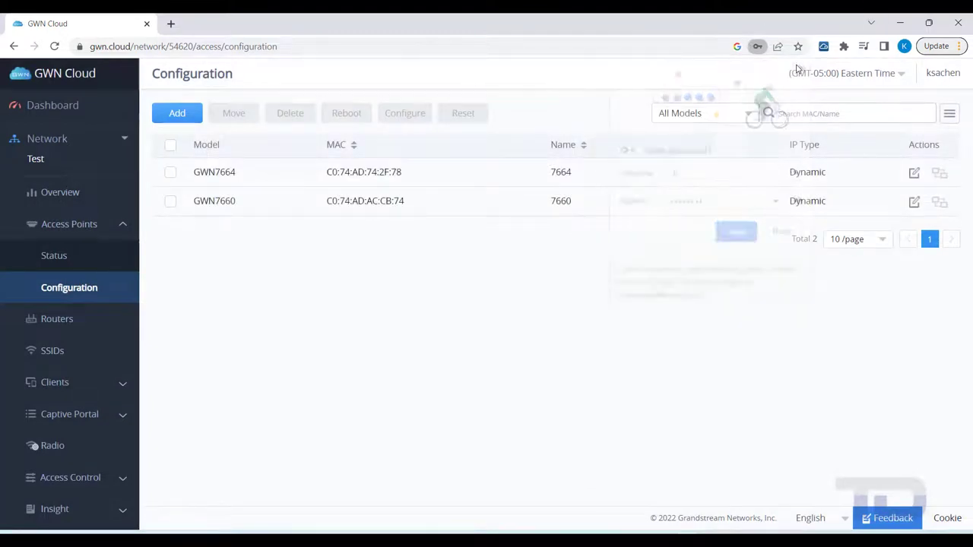
Check the Overview and Access Points status show both APs online, then return to SSIDs.
{"action": "left_click", "coordinate": [53, 195]}
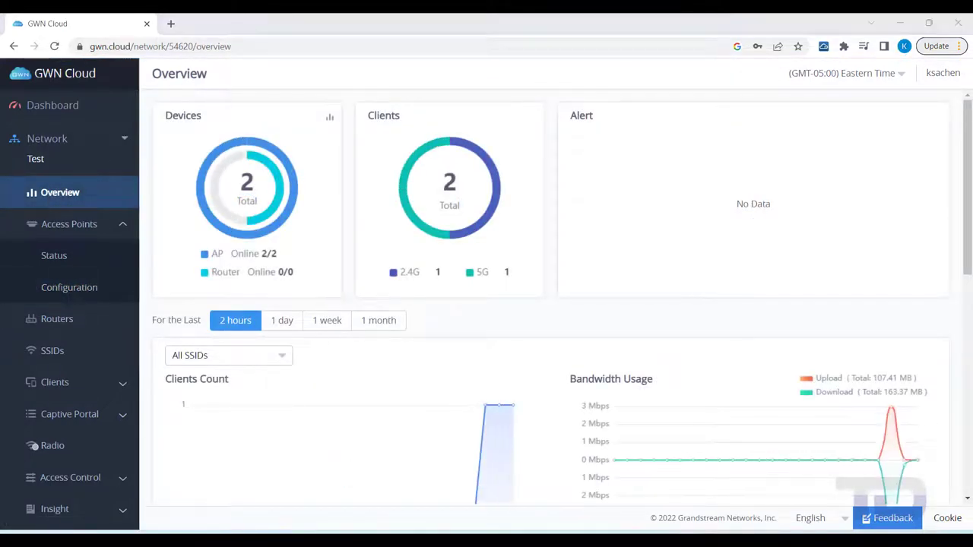
{"action": "left_click", "coordinate": [47, 264]}
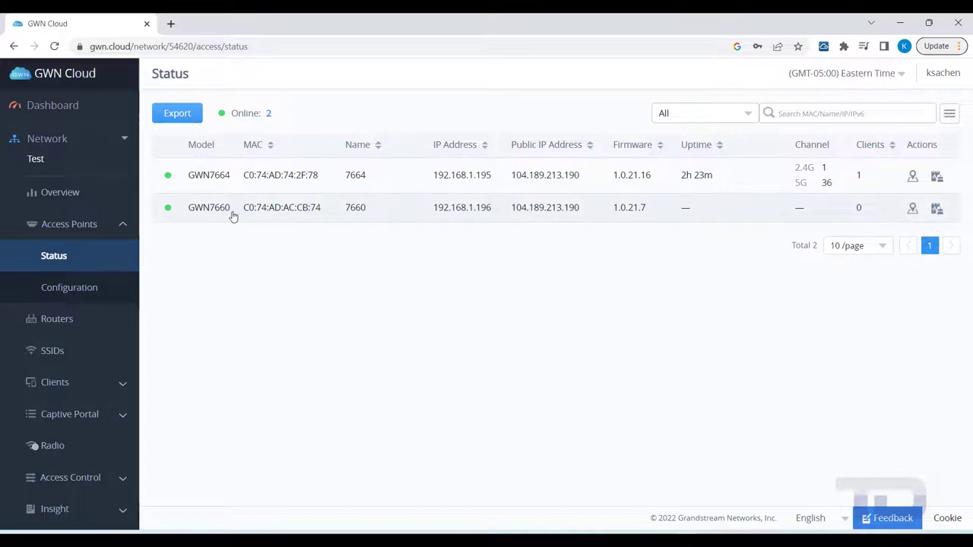
{"action": "left_click", "coordinate": [52, 352]}
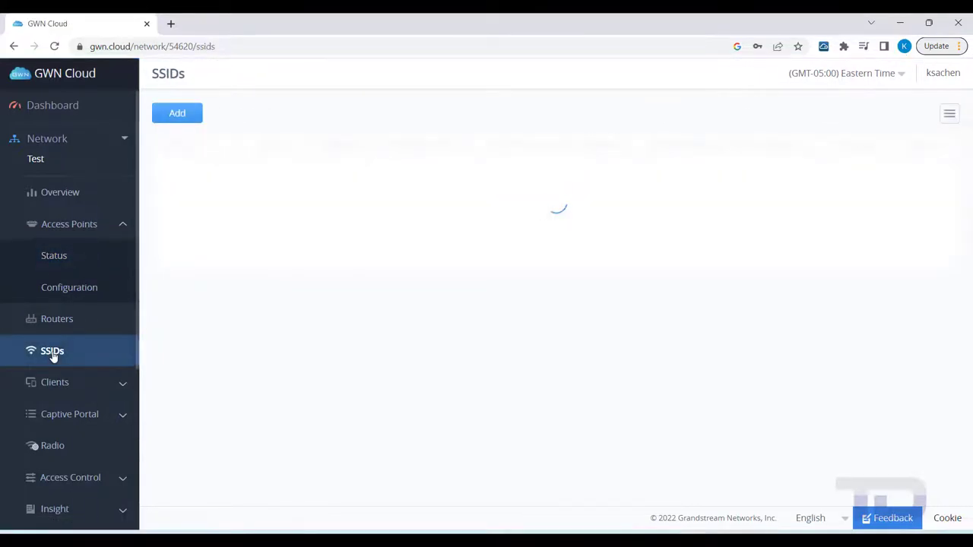
Save GWN-Cloud's Device Membership with both 7664 and 7660 as members.
{"action": "left_click", "coordinate": [913, 173]}
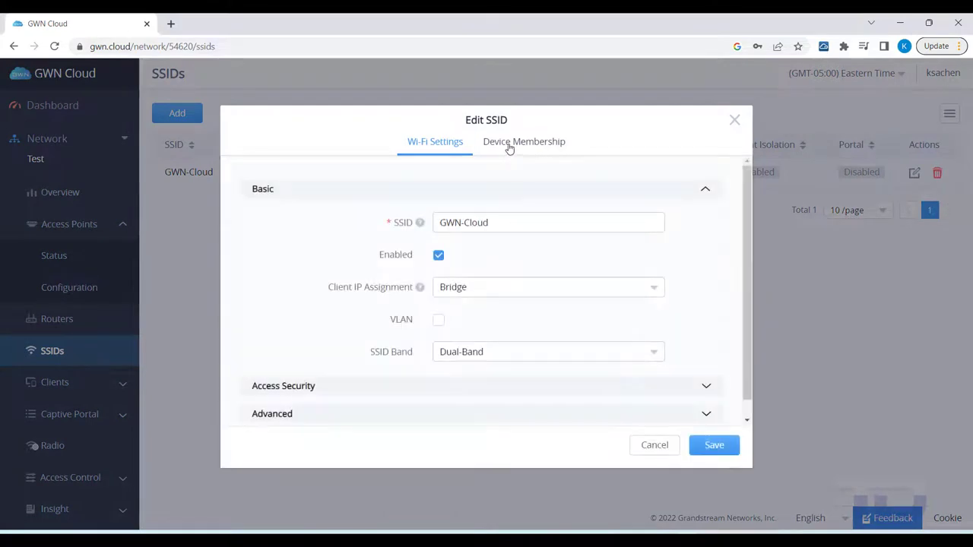
{"action": "left_click", "coordinate": [509, 146]}
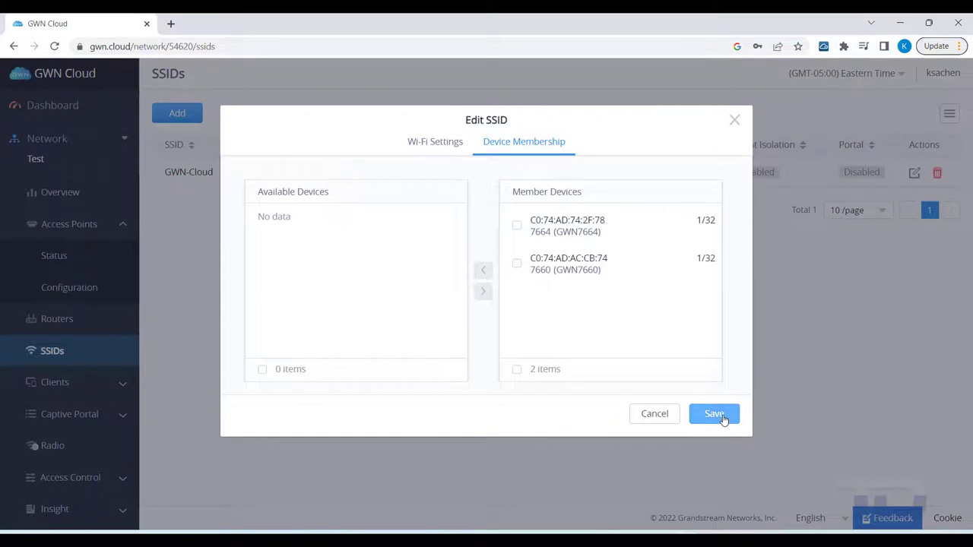
{"action": "left_click", "coordinate": [718, 417]}
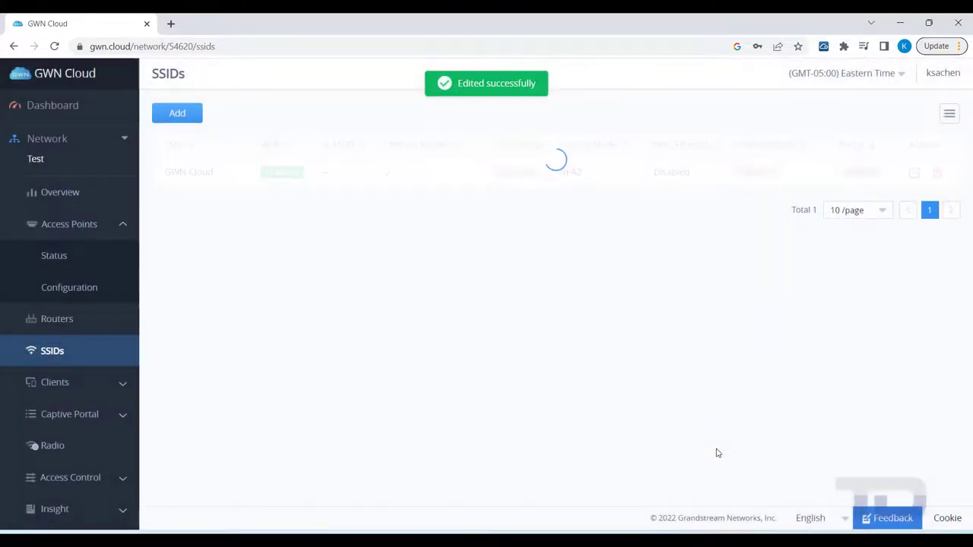
{"action": "left_click", "coordinate": [171, 25]}
{"action": "type", "text": "https://gwn"}
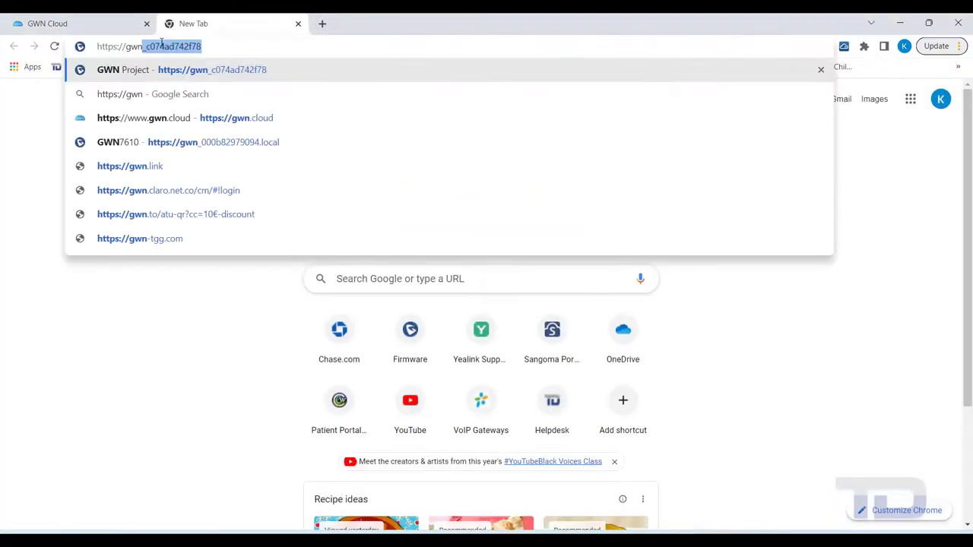
{"action": "type", "text": "_"}
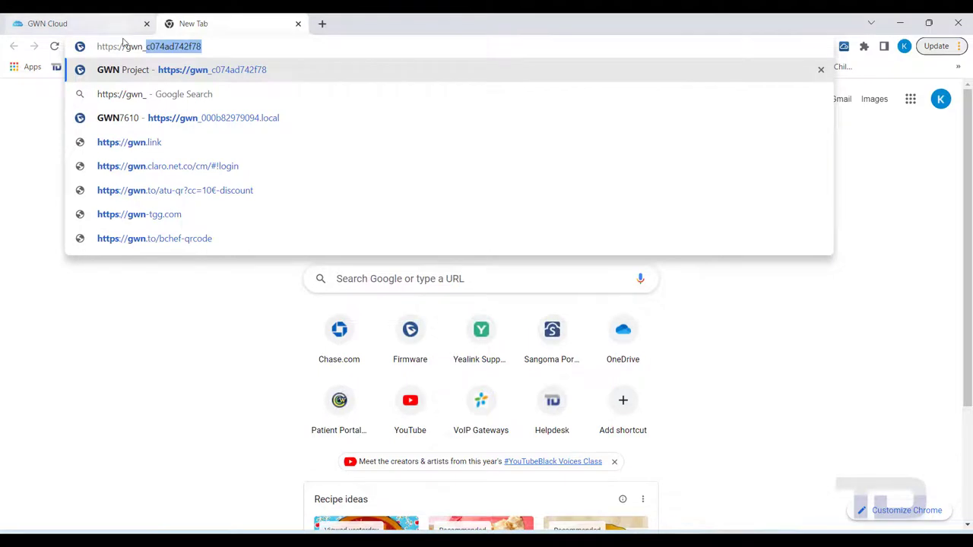
{"action": "key", "text": "Return"}
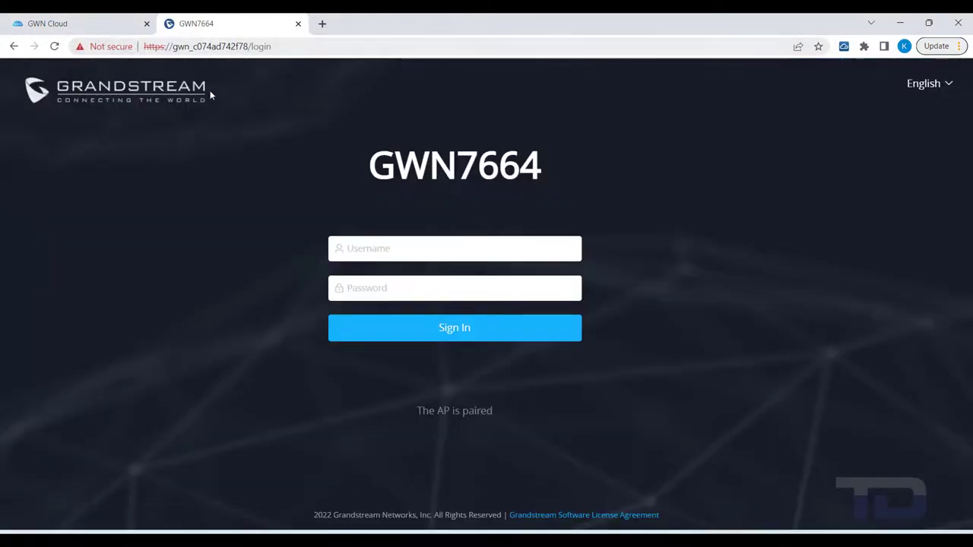
{"action": "left_click", "coordinate": [351, 249]}
{"action": "type", "text": "admin"}
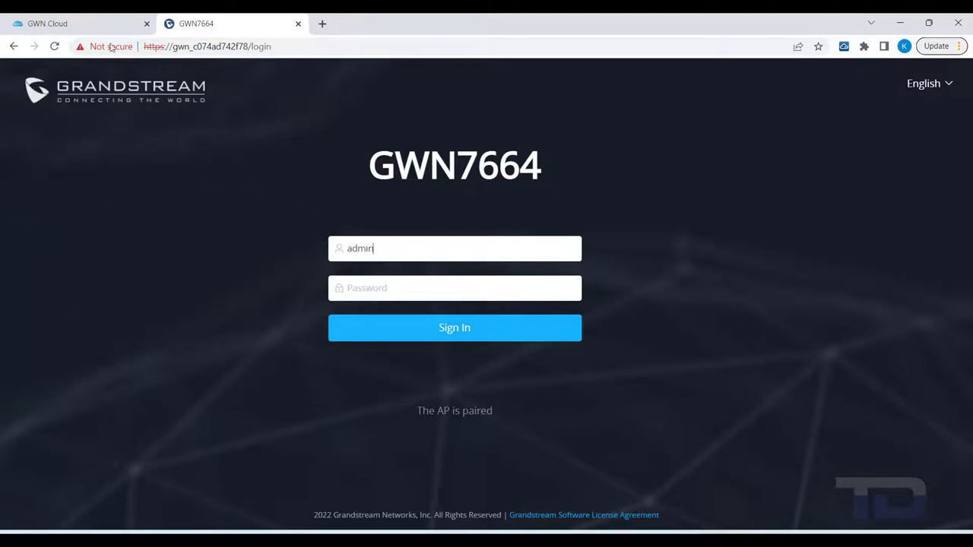
Reveal and copy the SSH password from the Test network's System Settings, then return to GWN7664.
{"action": "left_click", "coordinate": [91, 24]}
{"action": "scroll", "coordinate": [74, 337], "scroll_direction": "down", "scroll_amount": 2}
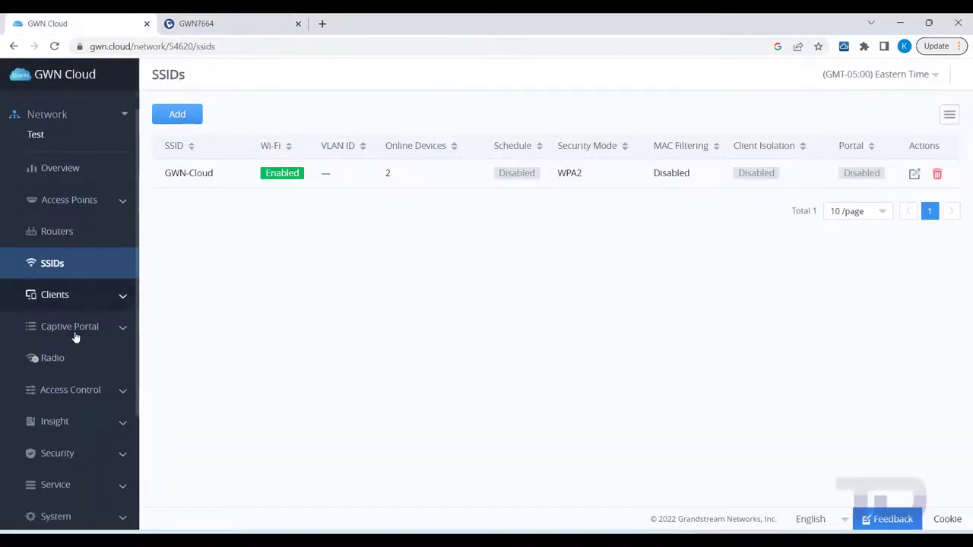
{"action": "scroll", "coordinate": [73, 336], "scroll_direction": "down", "scroll_amount": 2}
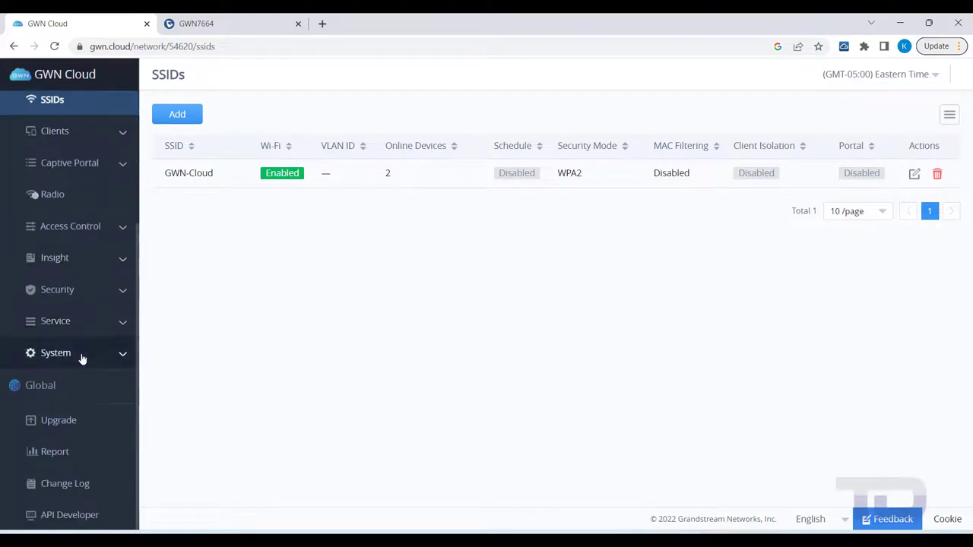
{"action": "left_click", "coordinate": [81, 354]}
{"action": "left_click", "coordinate": [67, 387]}
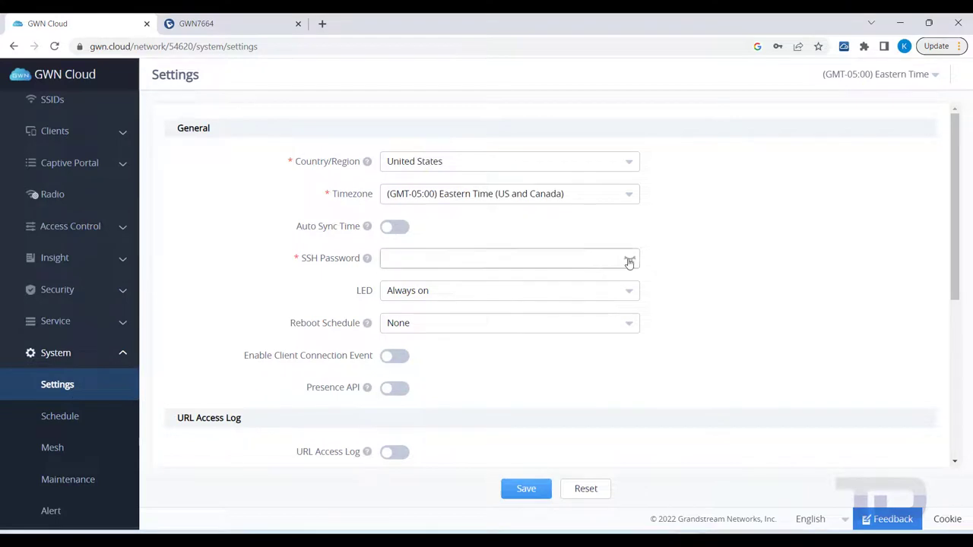
{"action": "left_click", "coordinate": [630, 259]}
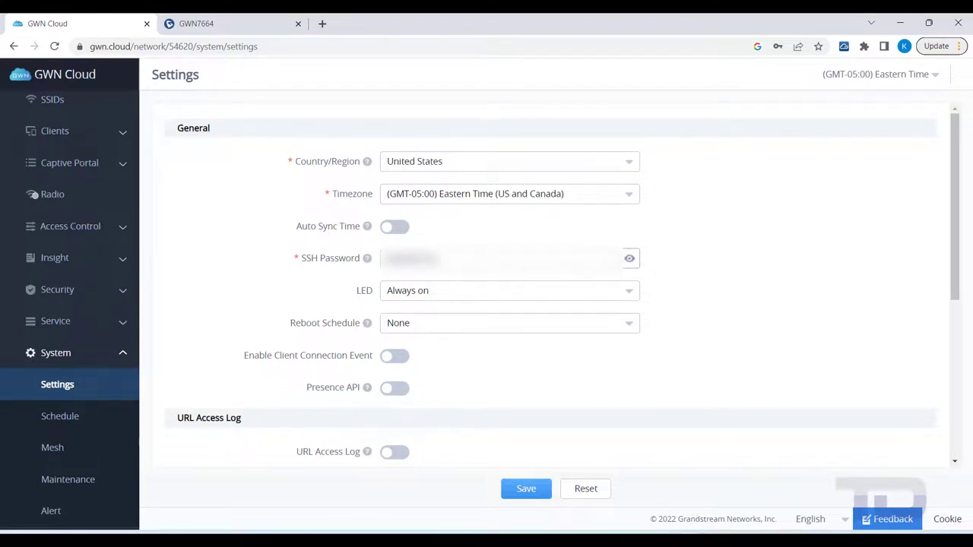
{"action": "left_click_drag", "start_coordinate": [441, 259], "coordinate": [308, 257]}
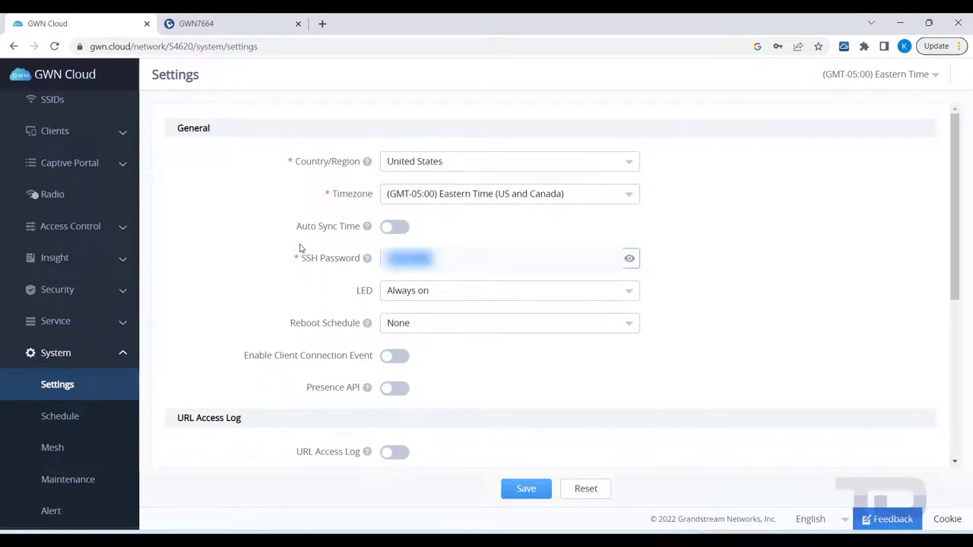
{"action": "left_click", "coordinate": [244, 28]}
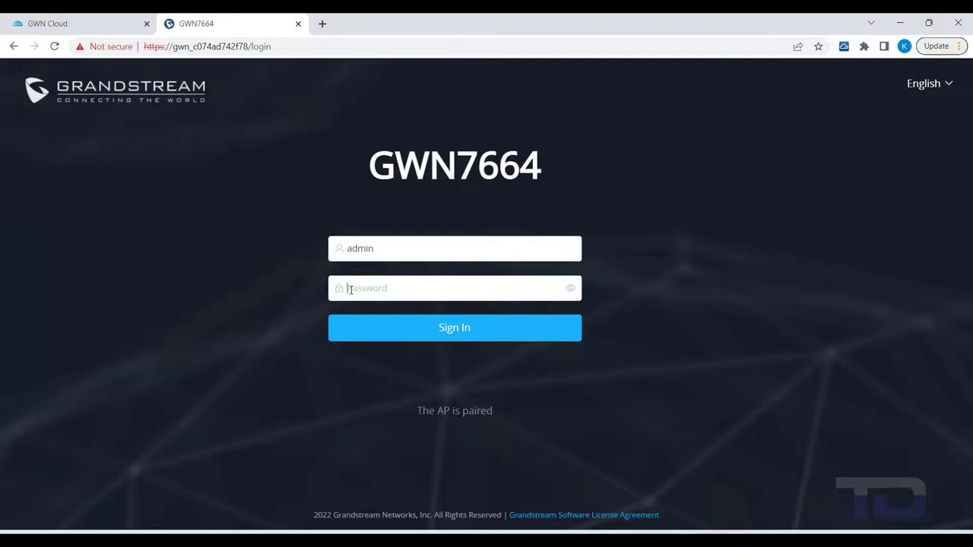
Sign in to the GWN7664 as admin with the pasted SSH password and open its debug tools.
{"action": "key", "text": "ctrl+v"}
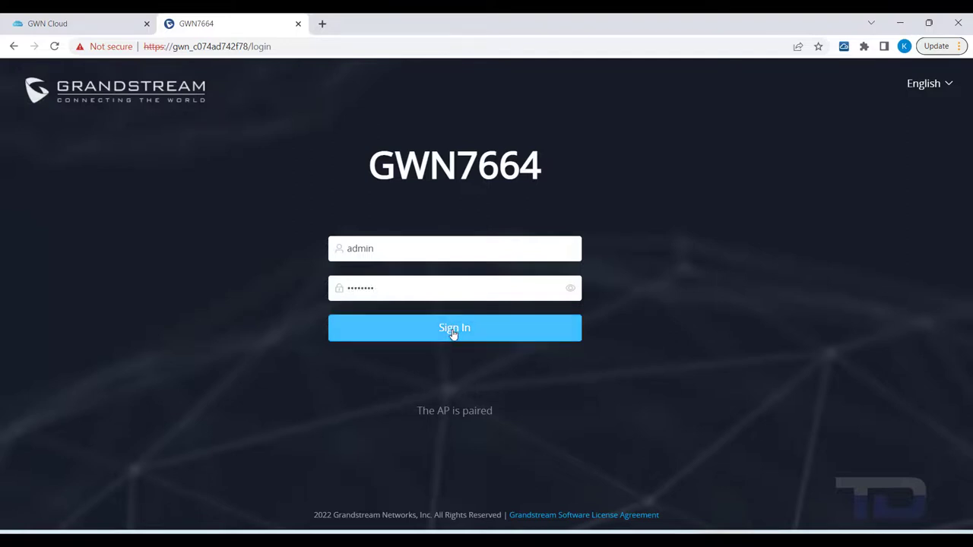
{"action": "left_click", "coordinate": [454, 328]}
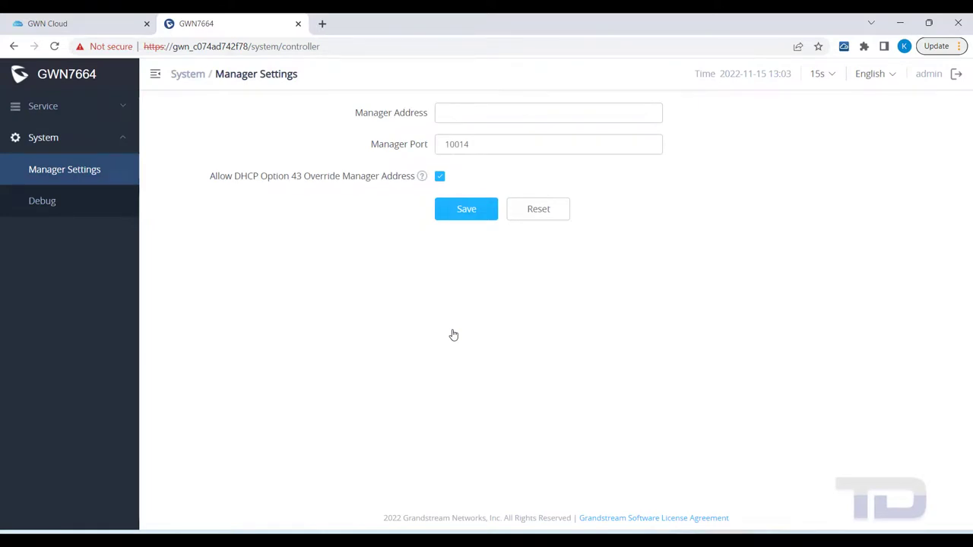
{"action": "left_click", "coordinate": [65, 210]}
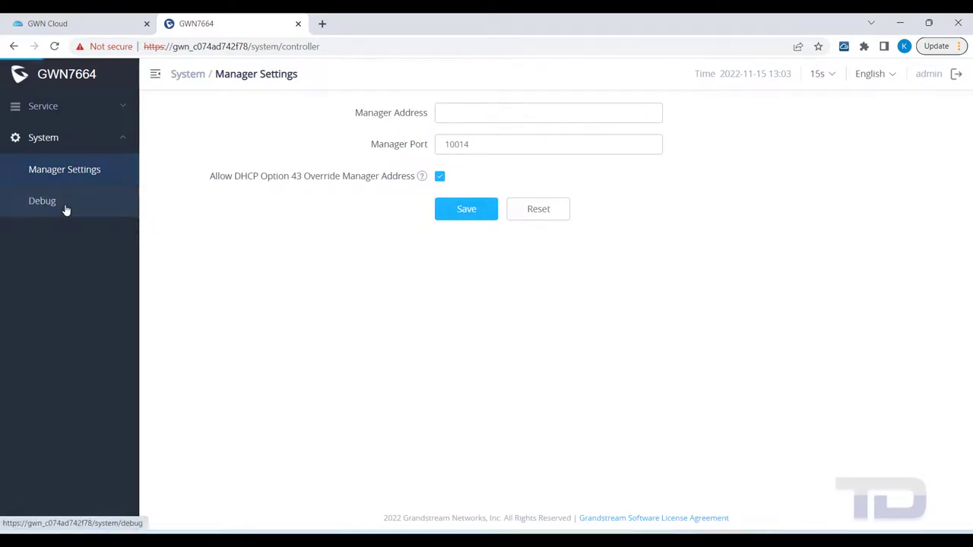